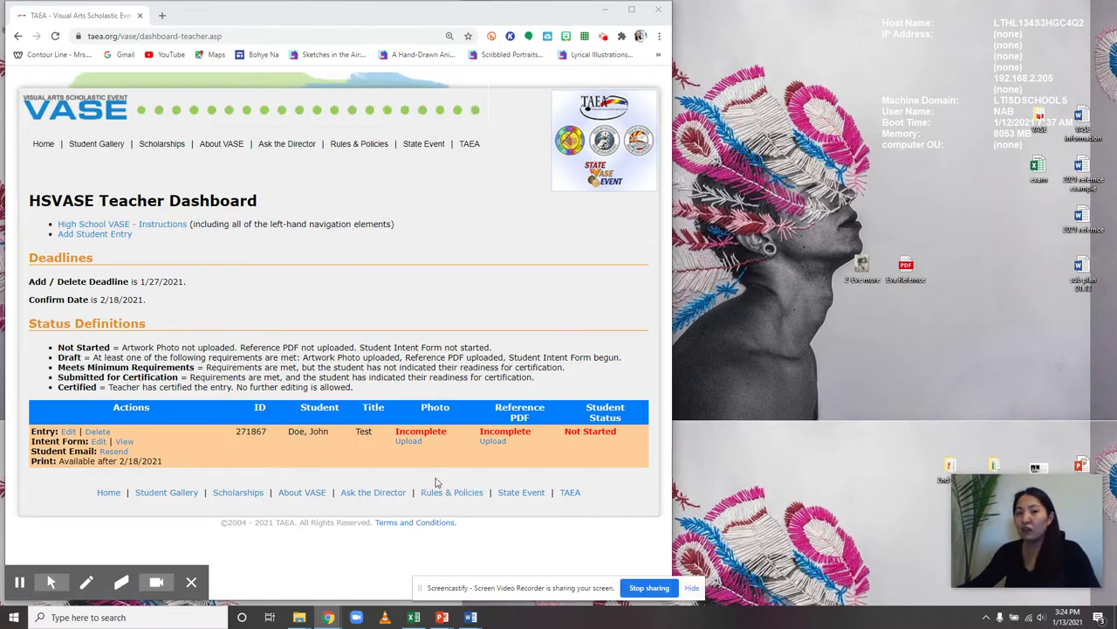
Check the file type and size of the 2-Eve more image on the desktop in its properties.
right_click(860, 270)
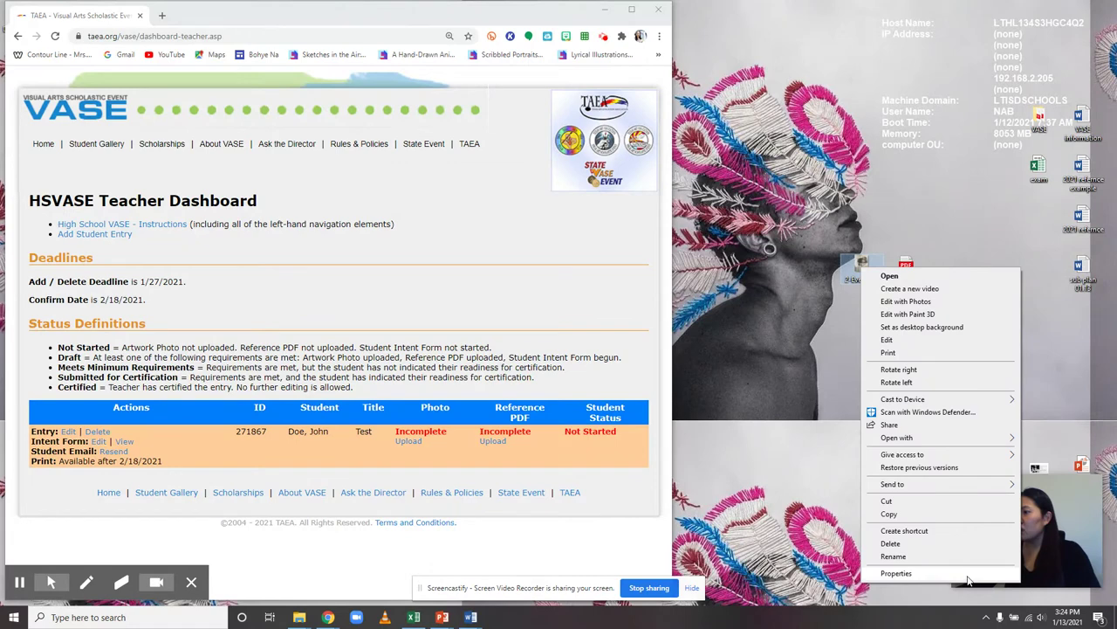
left_click(896, 573)
left_click_drag(967, 284, 840, 64)
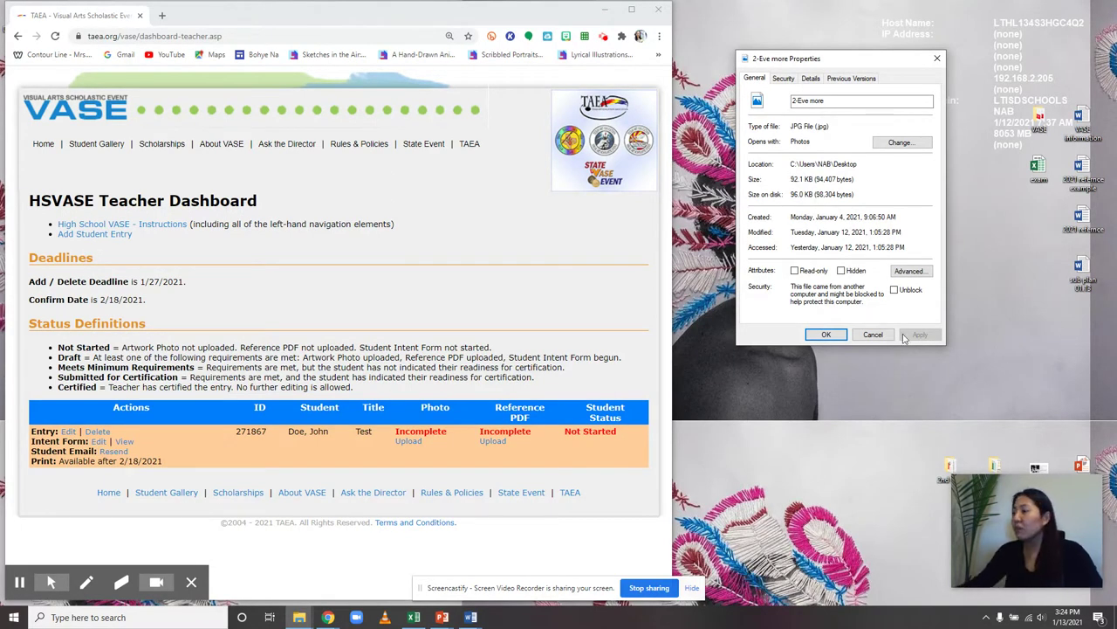
left_click(875, 334)
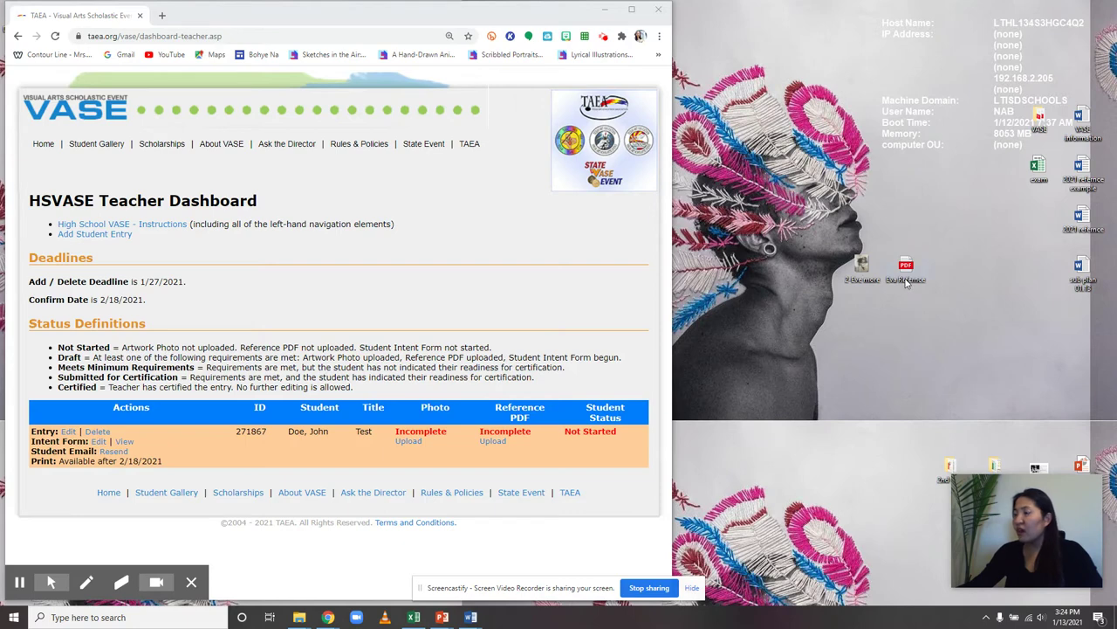
Check the file type and size of the Eva Refernce PDF on the desktop in its properties.
right_click(906, 281)
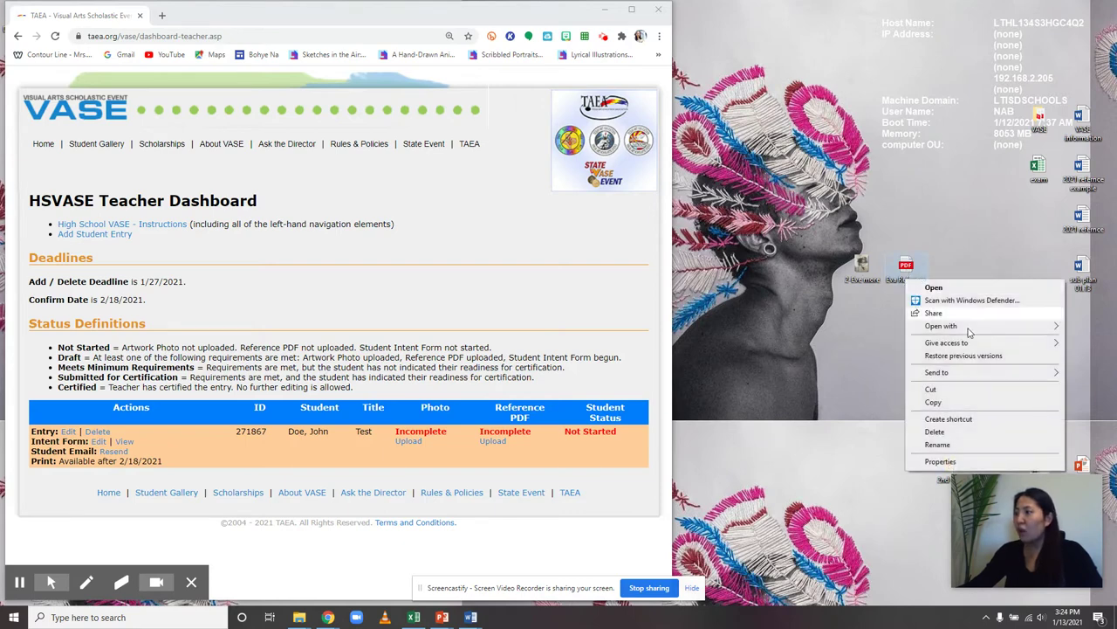
left_click(985, 459)
left_click_drag(1002, 288, 841, 75)
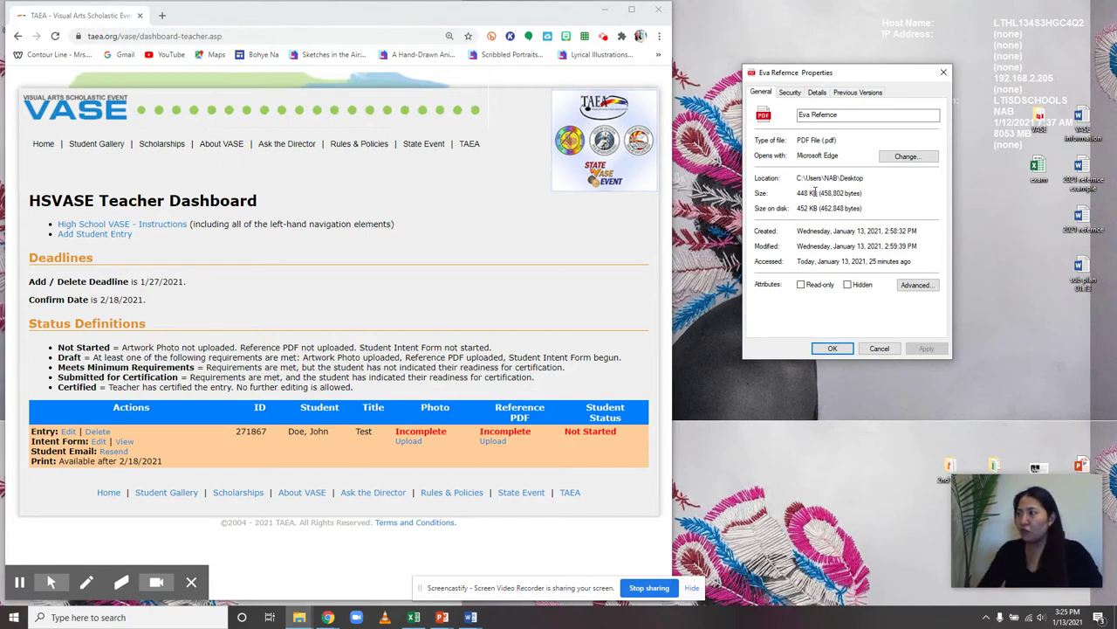
left_click(944, 72)
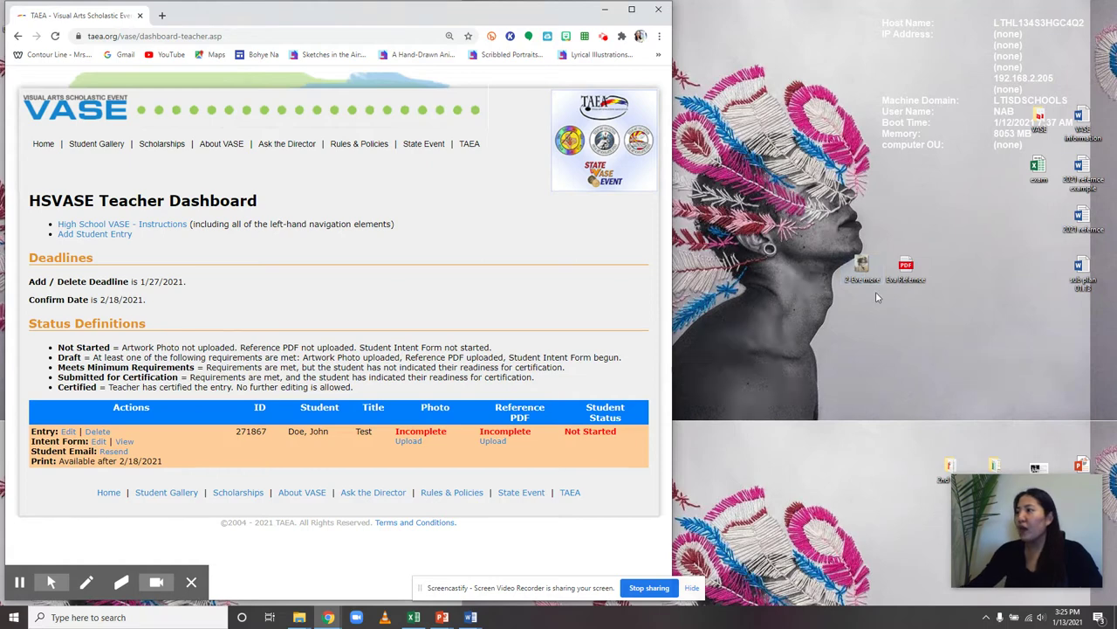
Upload the 2-Eve more image from the desktop as the artwork photo for the Test entry.
left_click(51, 581)
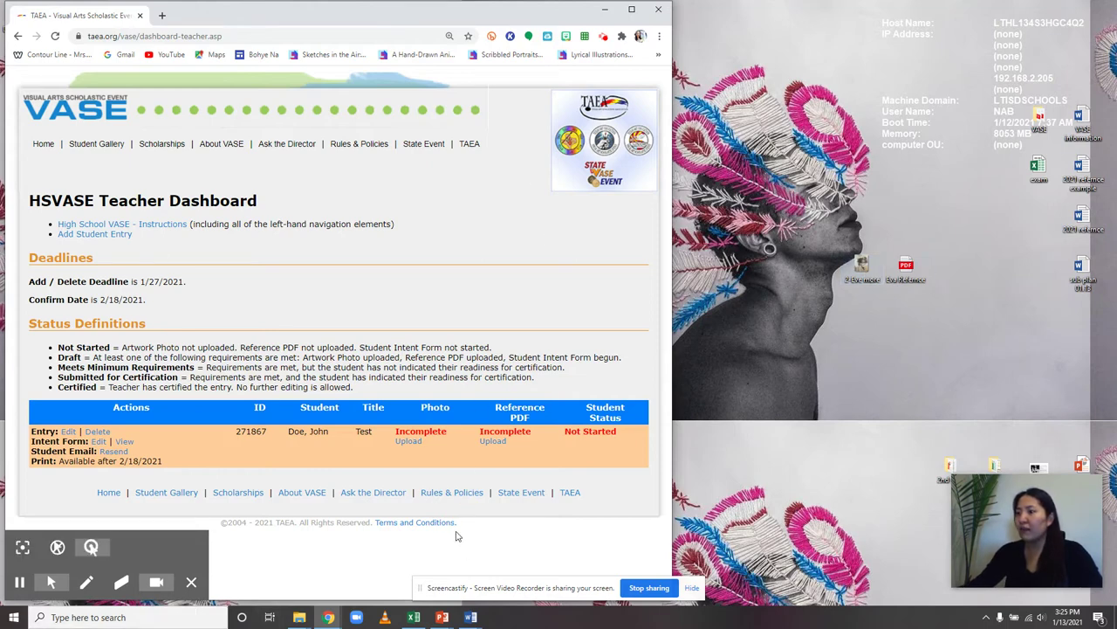
left_click(412, 445)
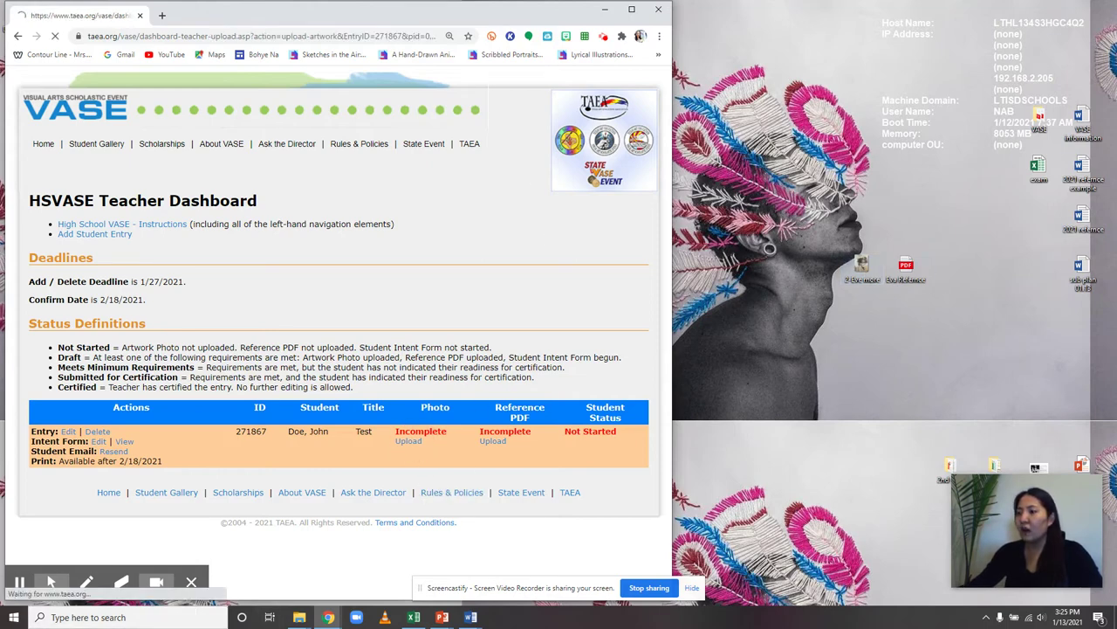
left_click(288, 311)
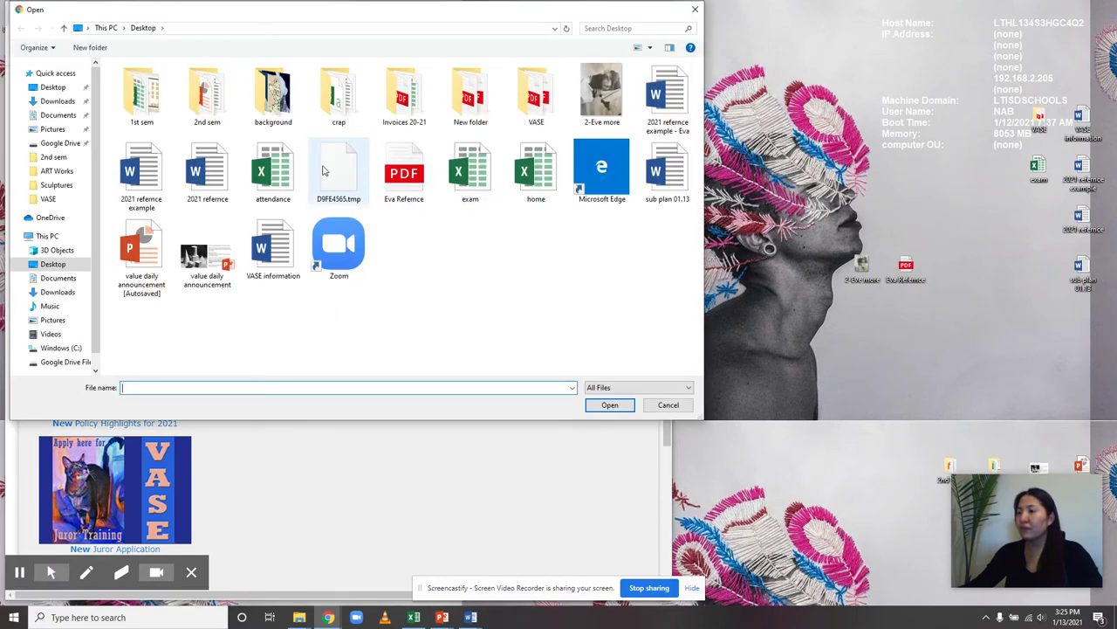
left_click(605, 122)
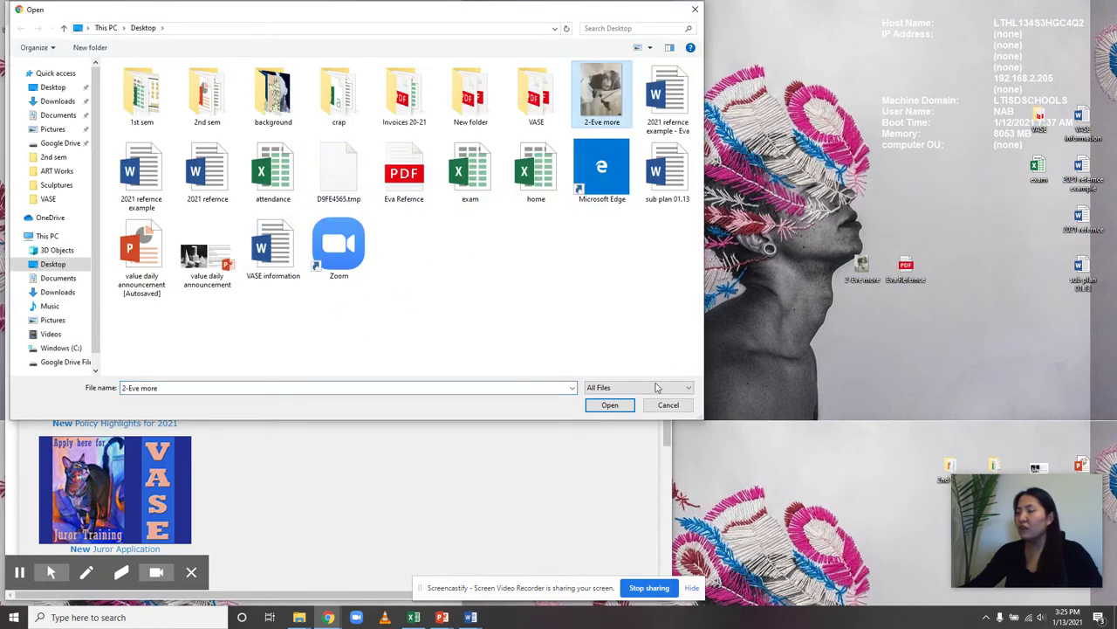
left_click(610, 404)
left_click(316, 337)
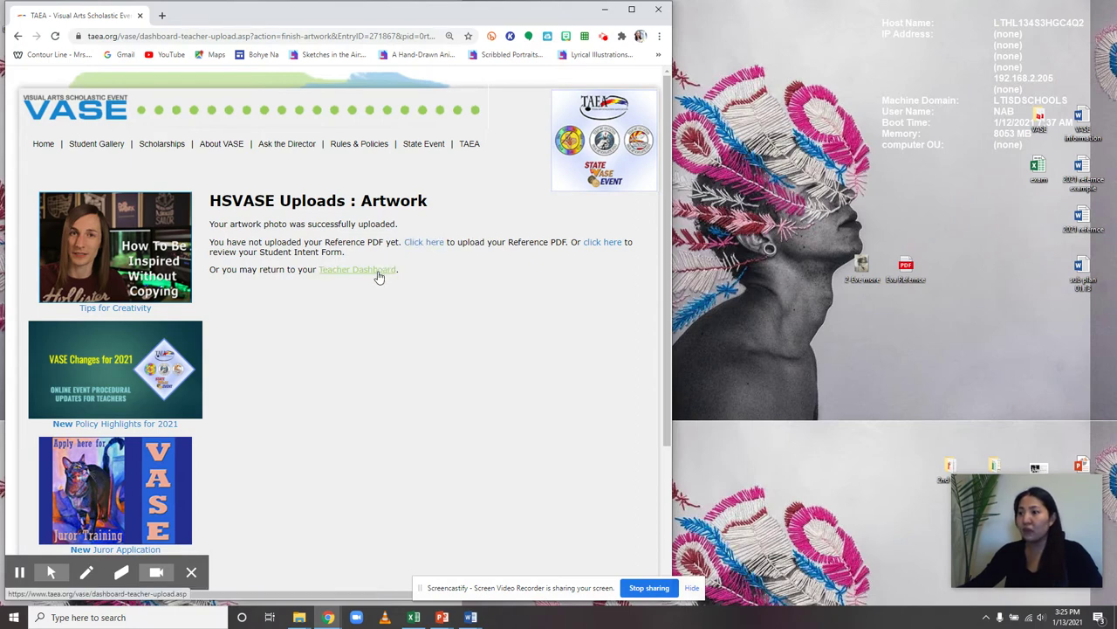
Return to the Teacher Dashboard and view the entry's uploaded artwork photo, closing it when done.
left_click(339, 277)
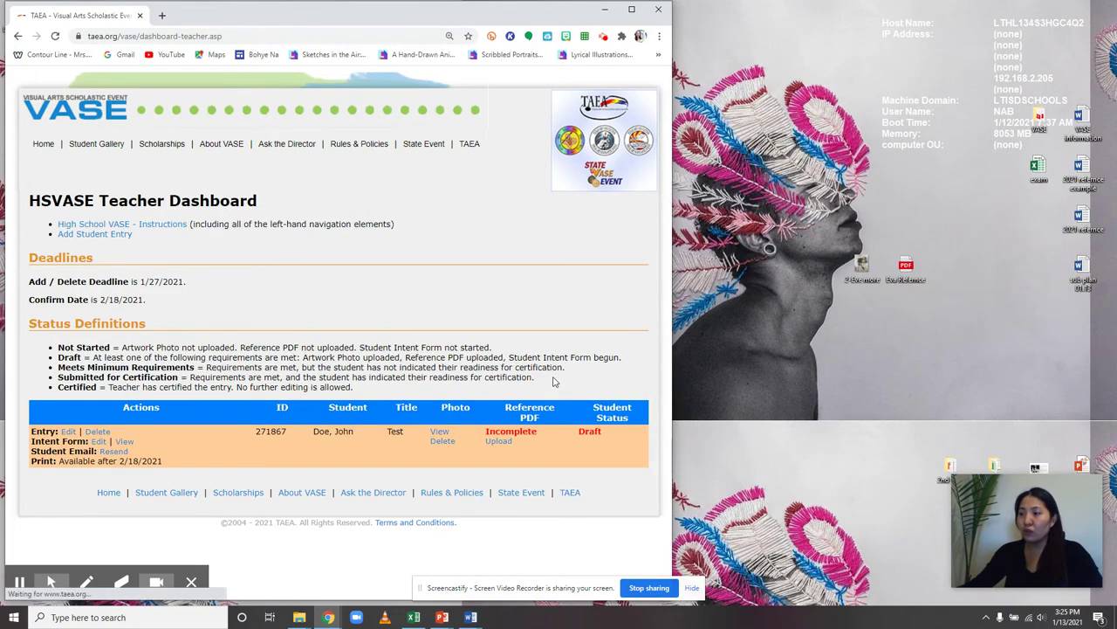
left_click(439, 431)
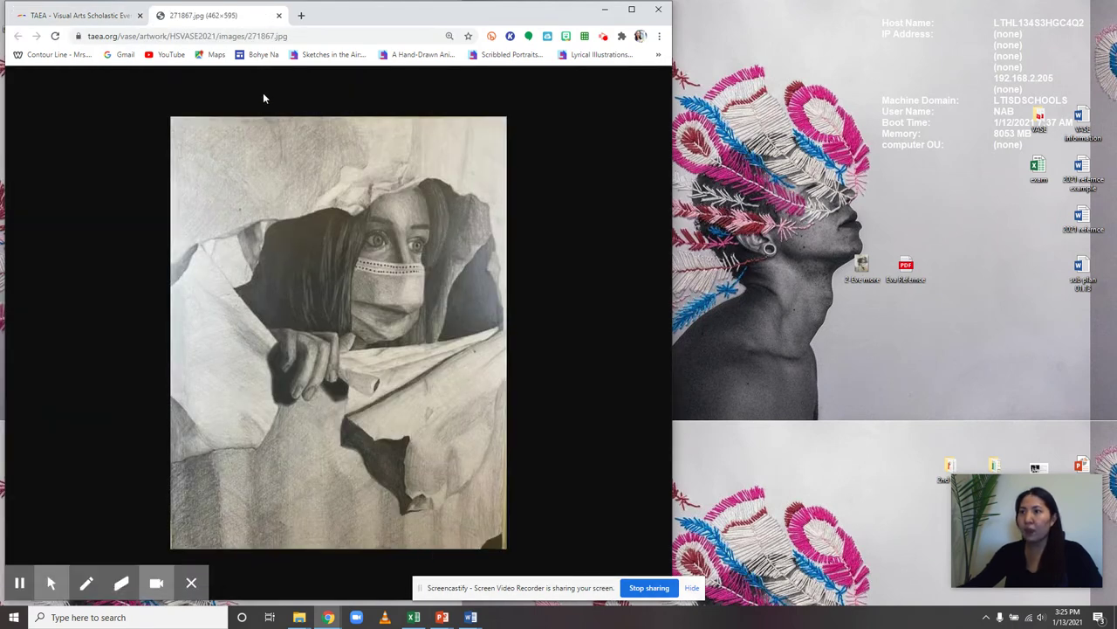
left_click(278, 15)
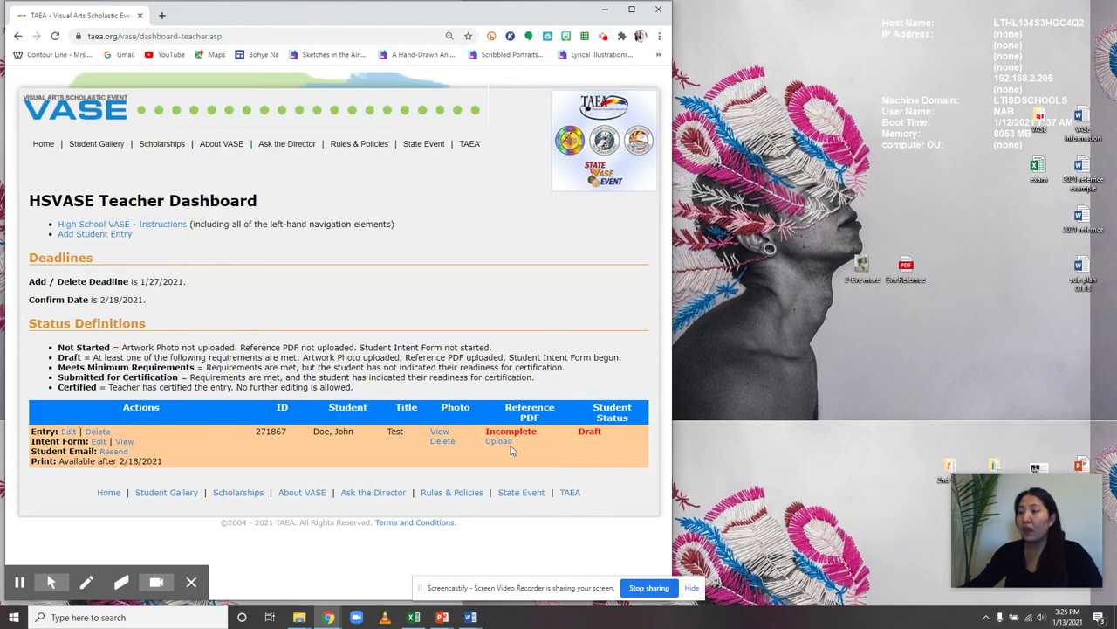
Upload the Eva Refernce file from the desktop as the Reference PDF for the Test entry.
left_click(510, 443)
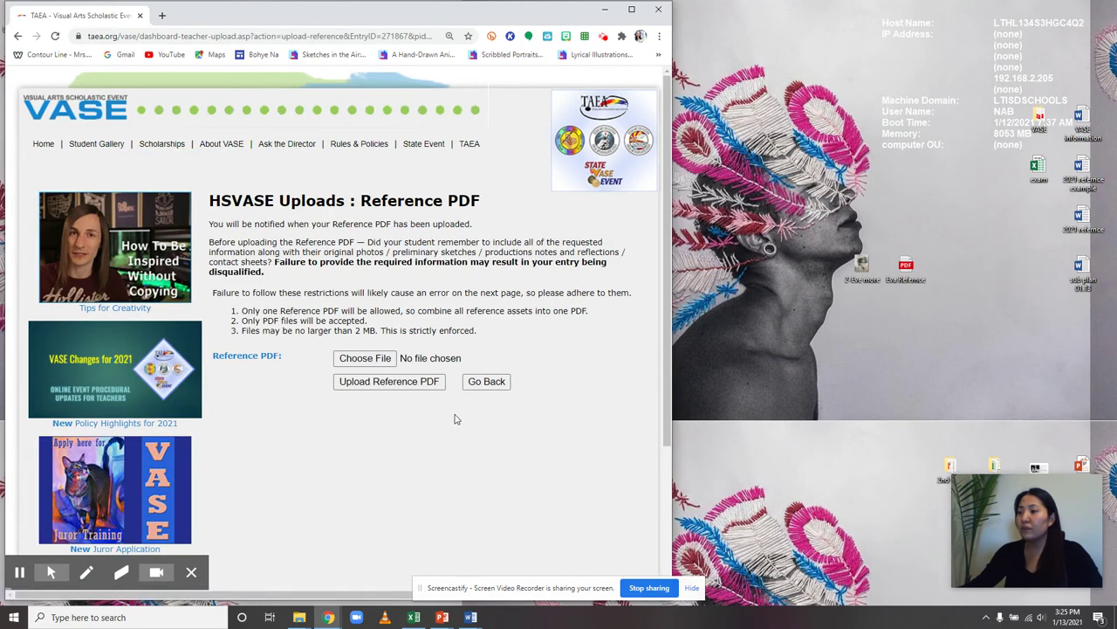
left_click(393, 365)
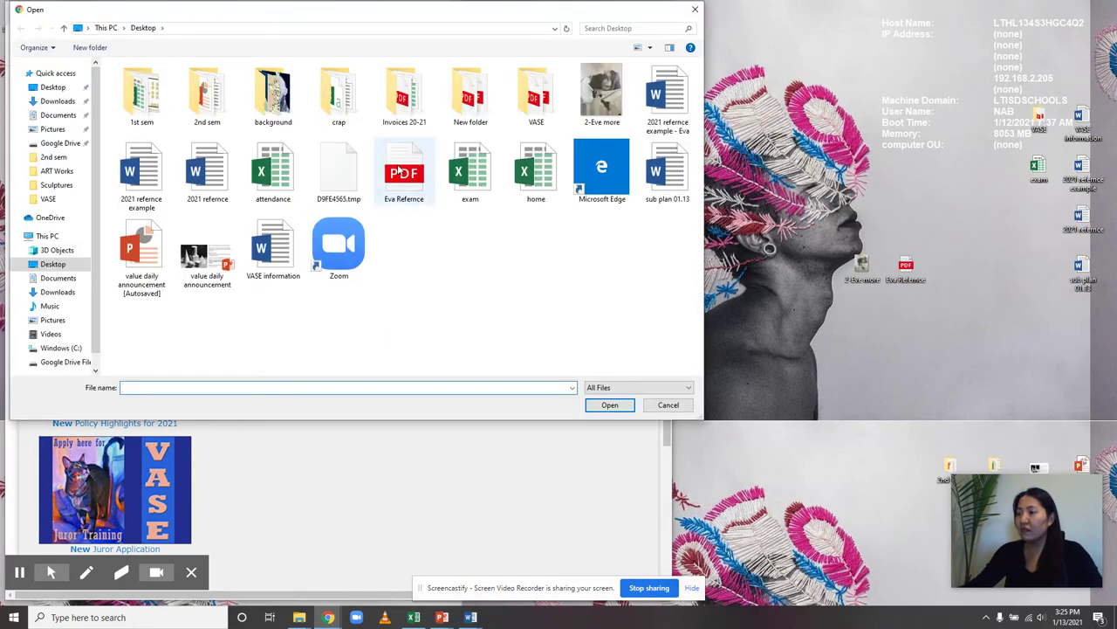
left_click(404, 174)
left_click(610, 406)
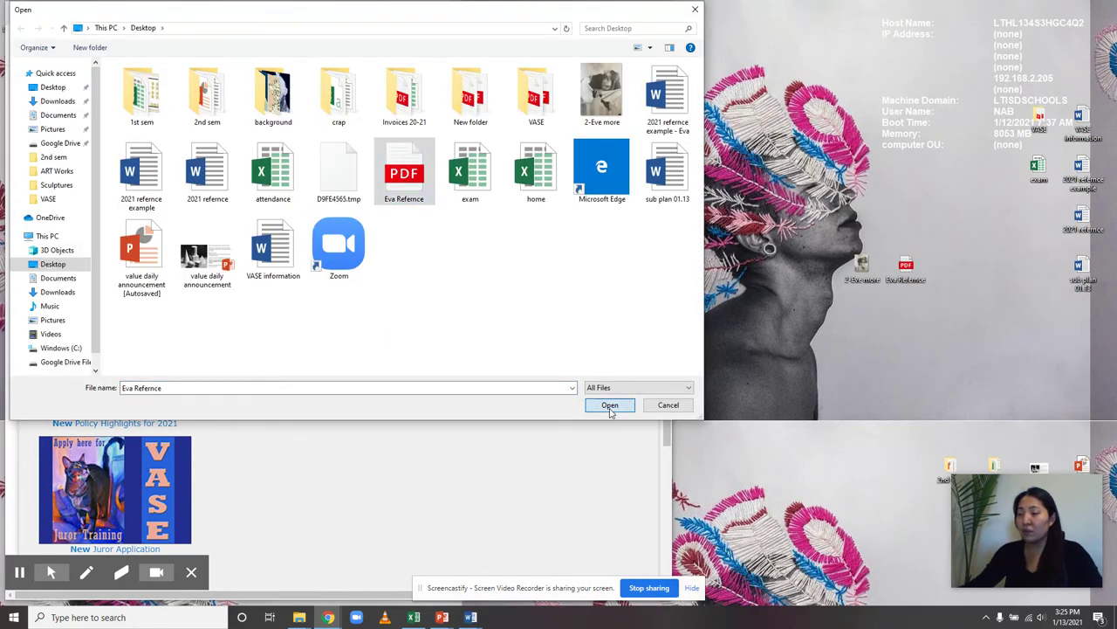
left_click(380, 384)
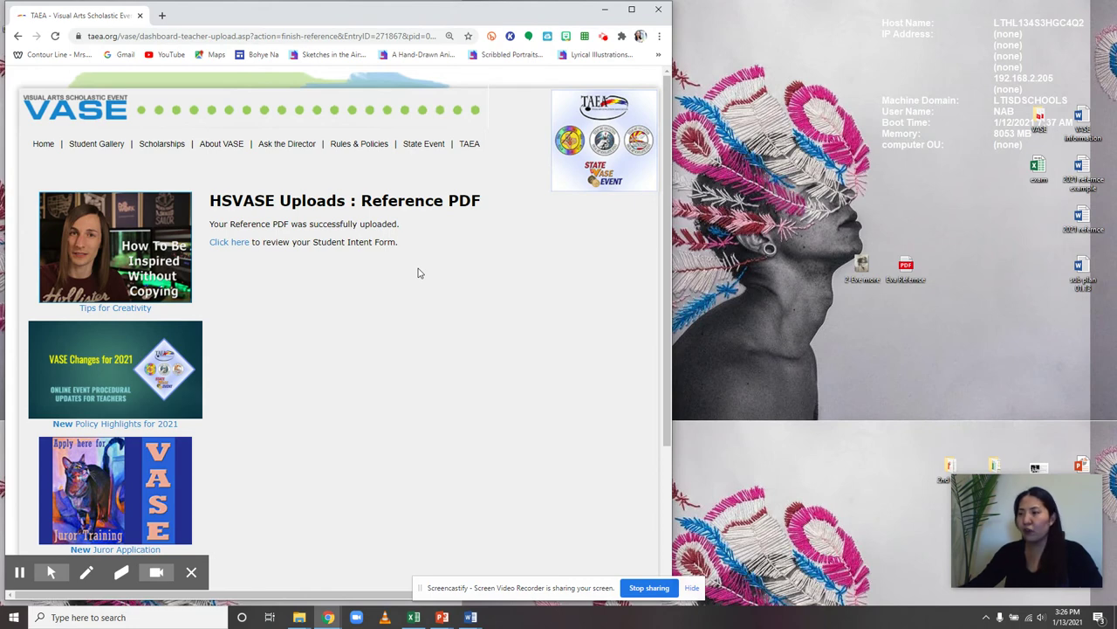
Review the entry info on the Student Intent Form and return to the Teacher Dashboard.
left_click(233, 247)
scroll(405, 338, "down", 3)
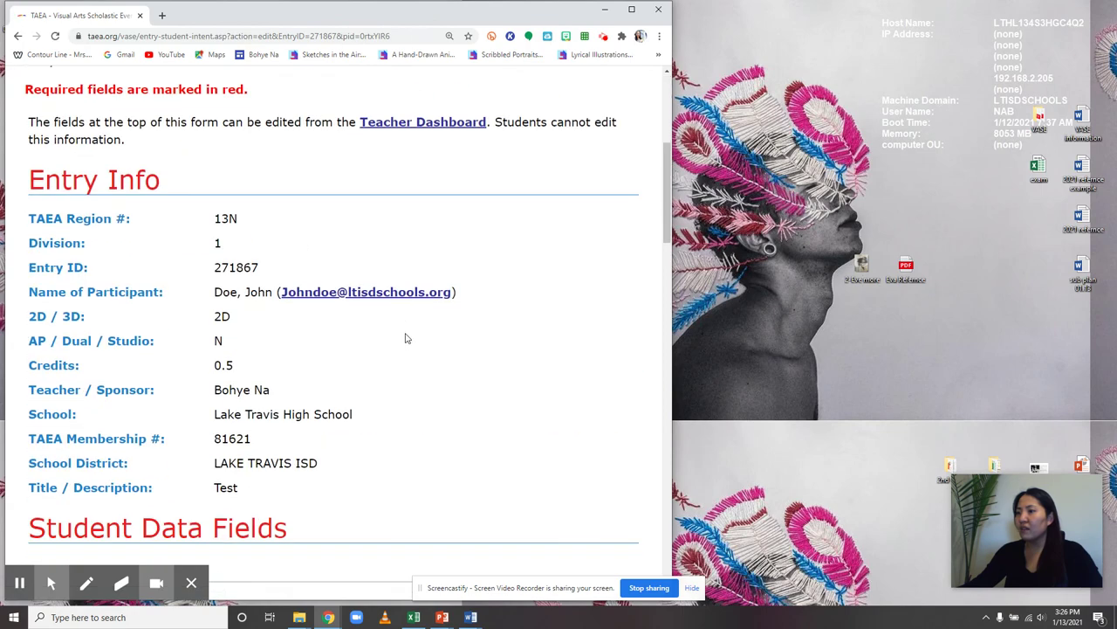
scroll(405, 338, "up", 1)
left_click(412, 138)
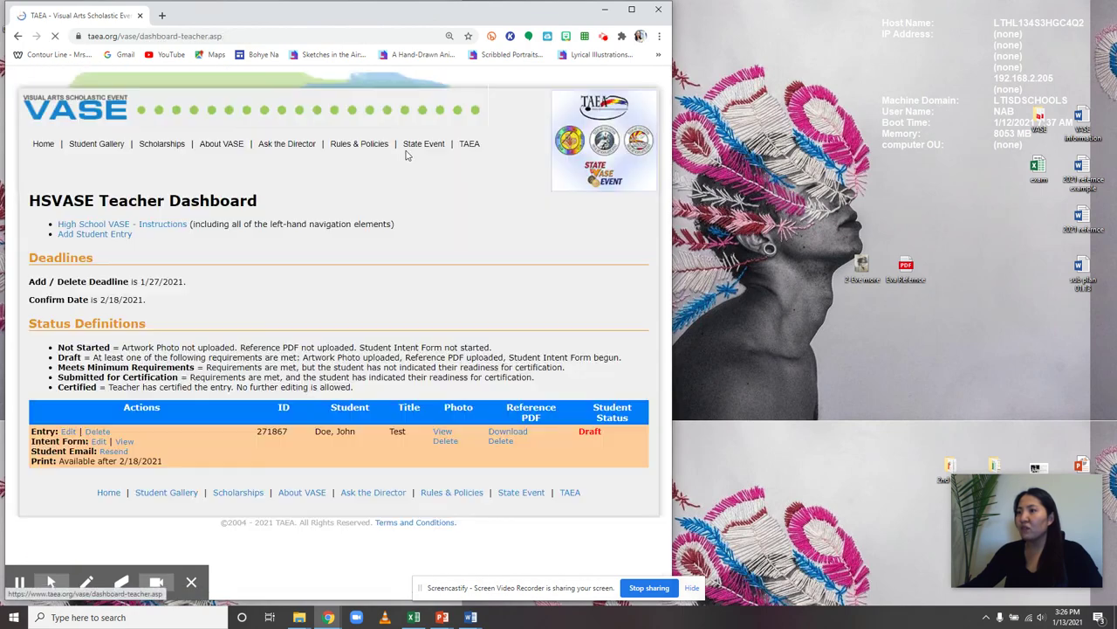
Open the entry's uploaded Reference PDF, look through the reference sheet, and close it.
left_click(521, 433)
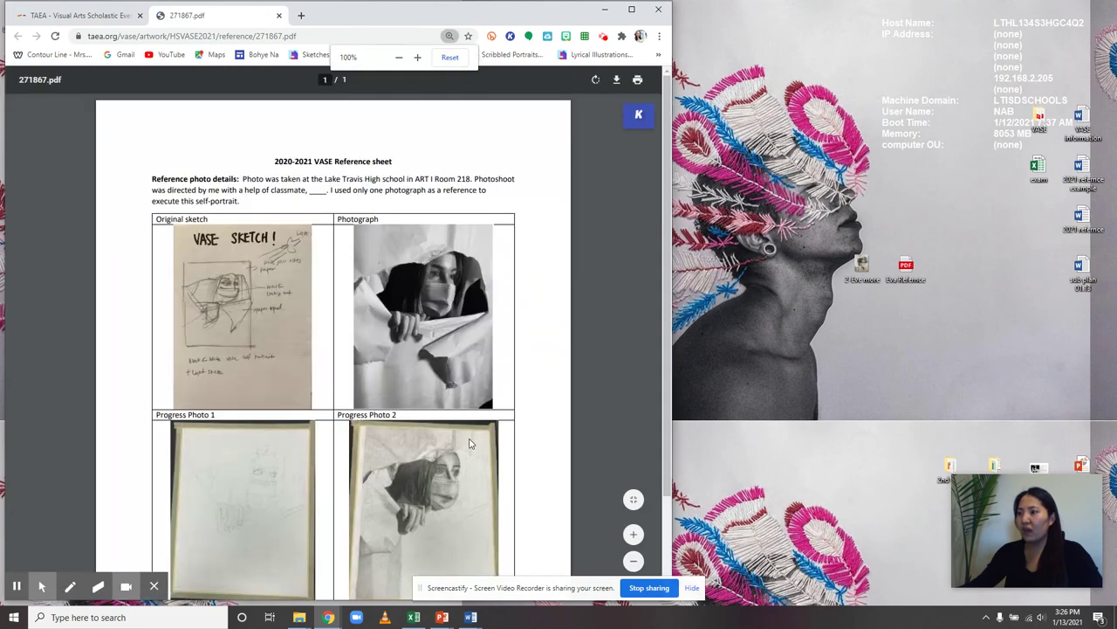
scroll(469, 444, "down", 2)
scroll(218, 110, "up", 2)
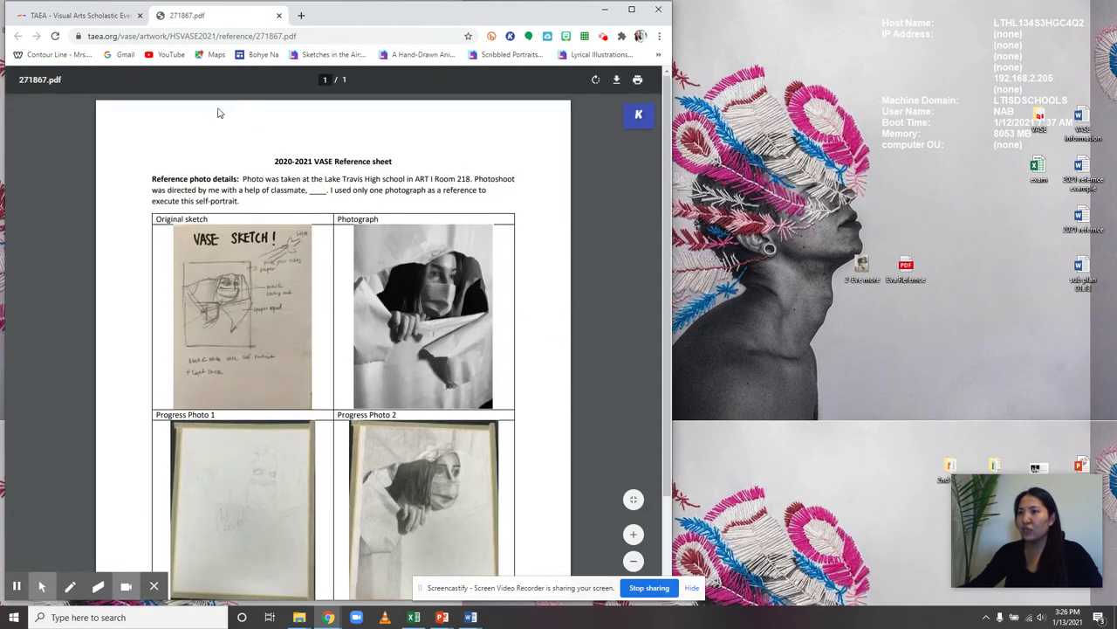
left_click(278, 15)
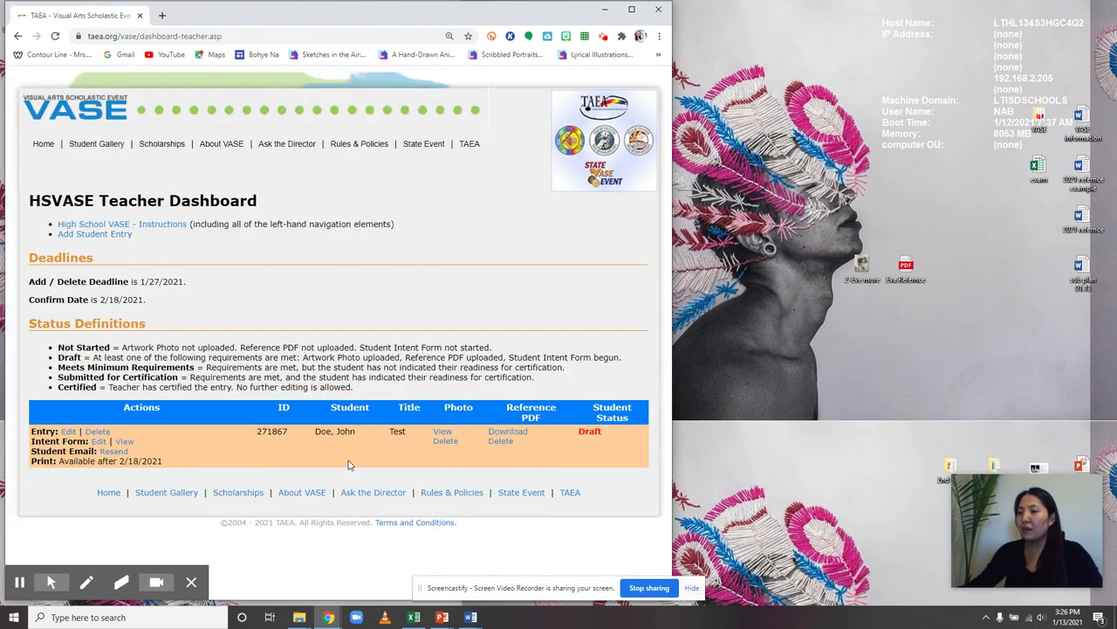